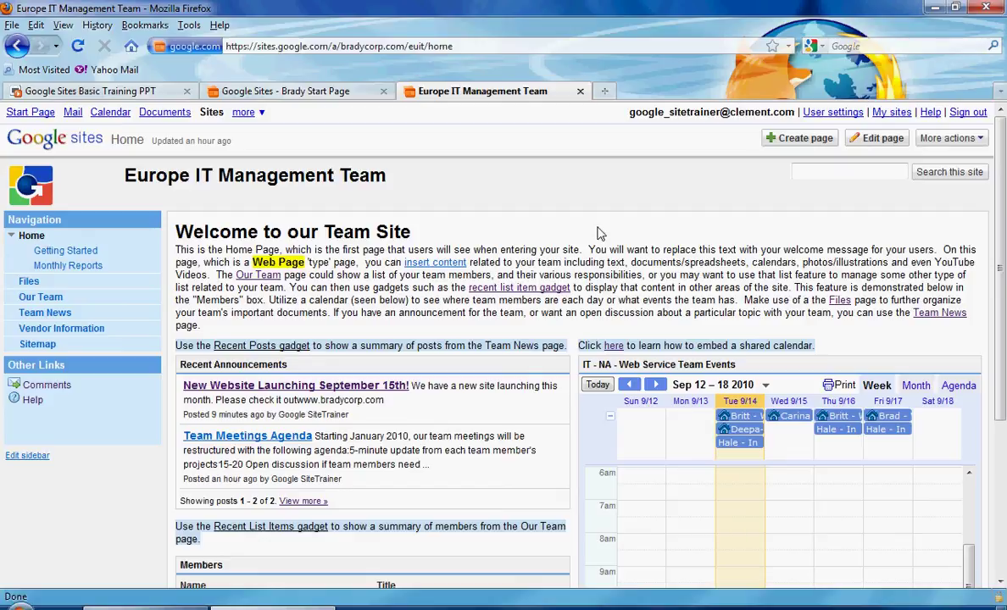
Step: Show the Home page's More actions dropdown, dismiss it, then bring it up again
left_click(955, 140)
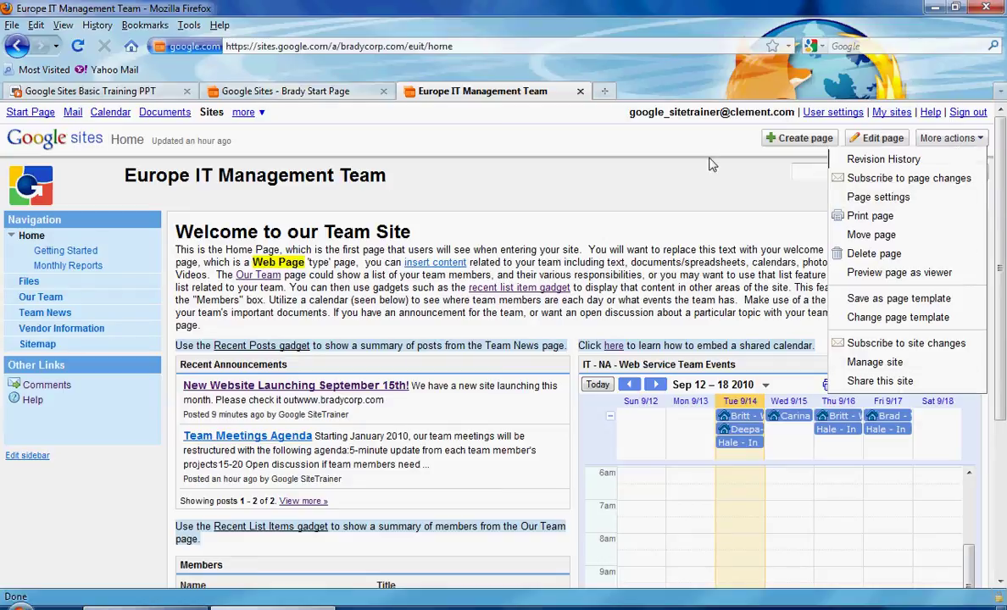
left_click(659, 149)
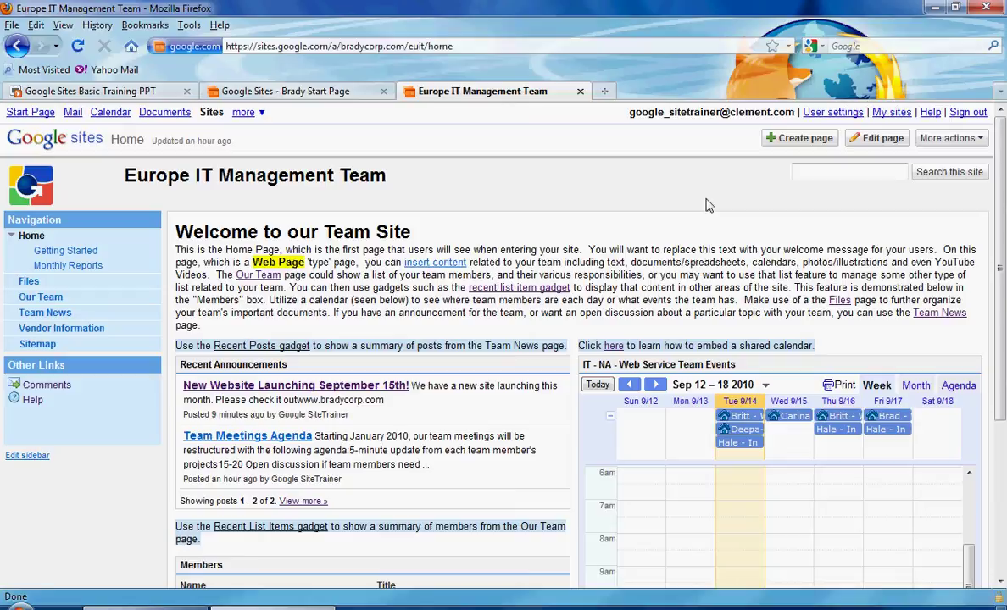
left_click(963, 144)
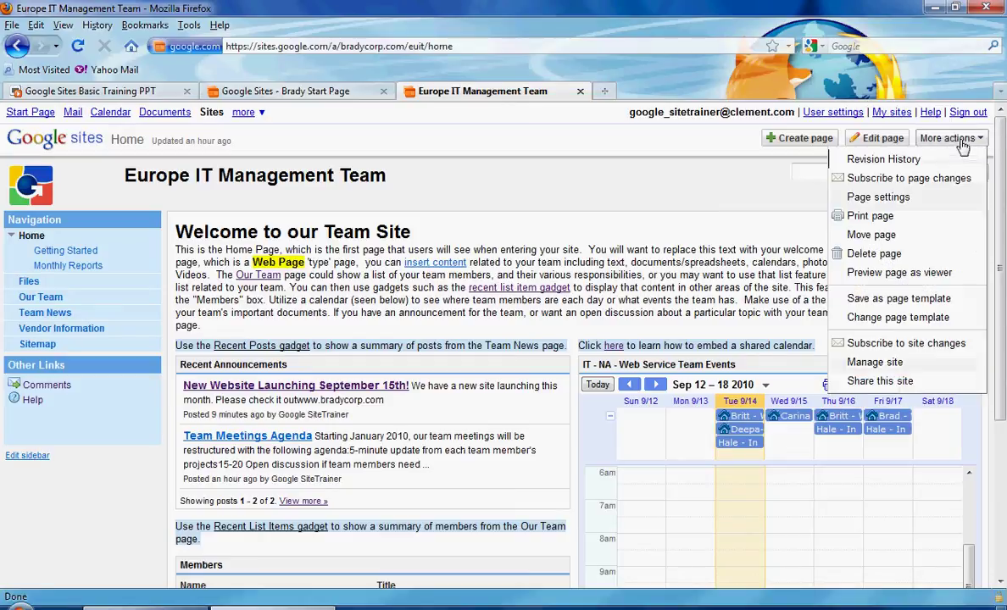
Step: Go to the Monthly Reports page and open its Revision History
left_click(95, 267)
left_click(95, 267)
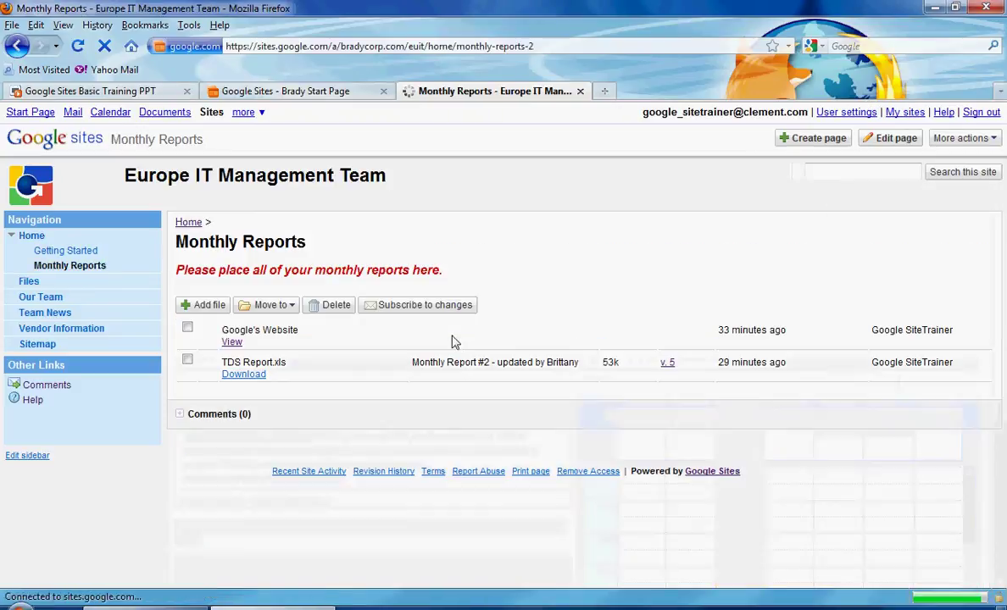
left_click(986, 142)
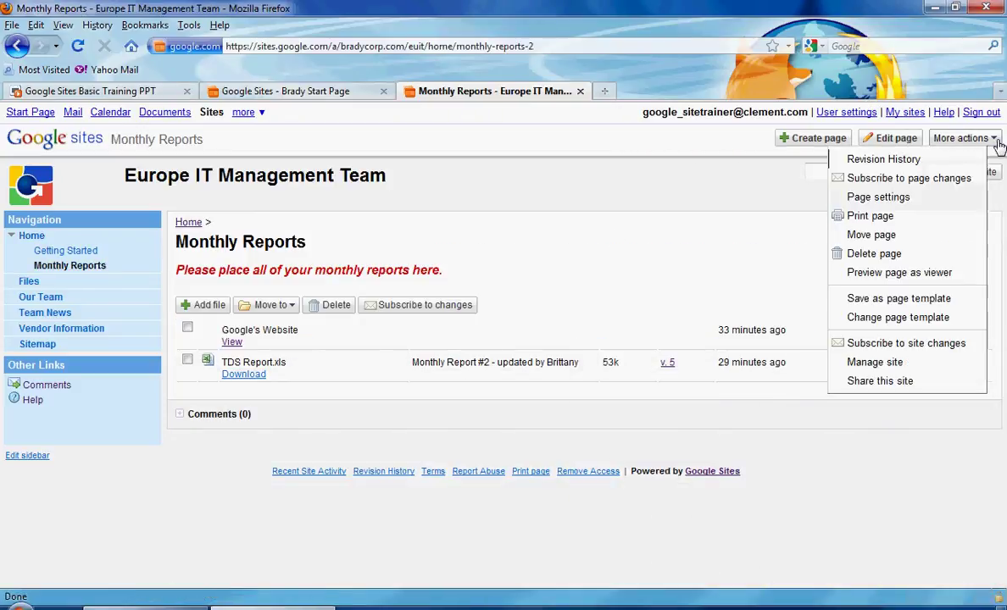
left_click(948, 162)
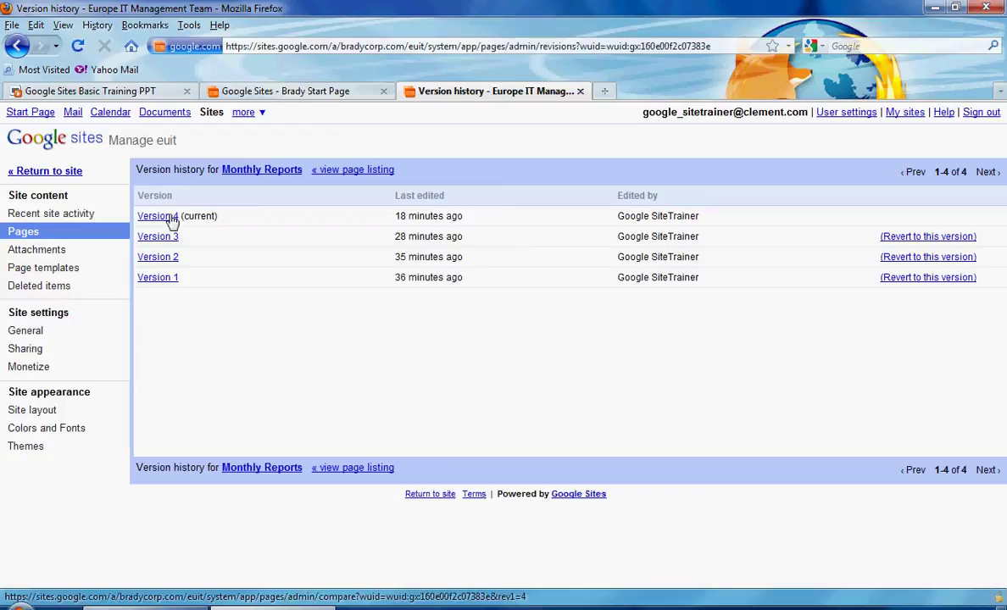
Step: View Version 1 and Version 4 of Monthly Reports, then return to the site
left_click(166, 280)
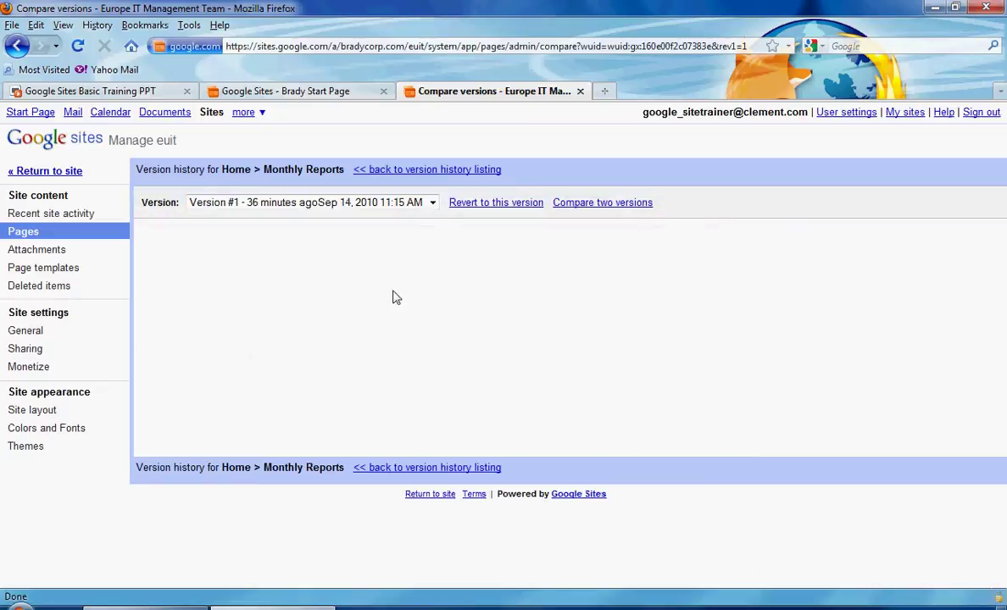
left_click(17, 45)
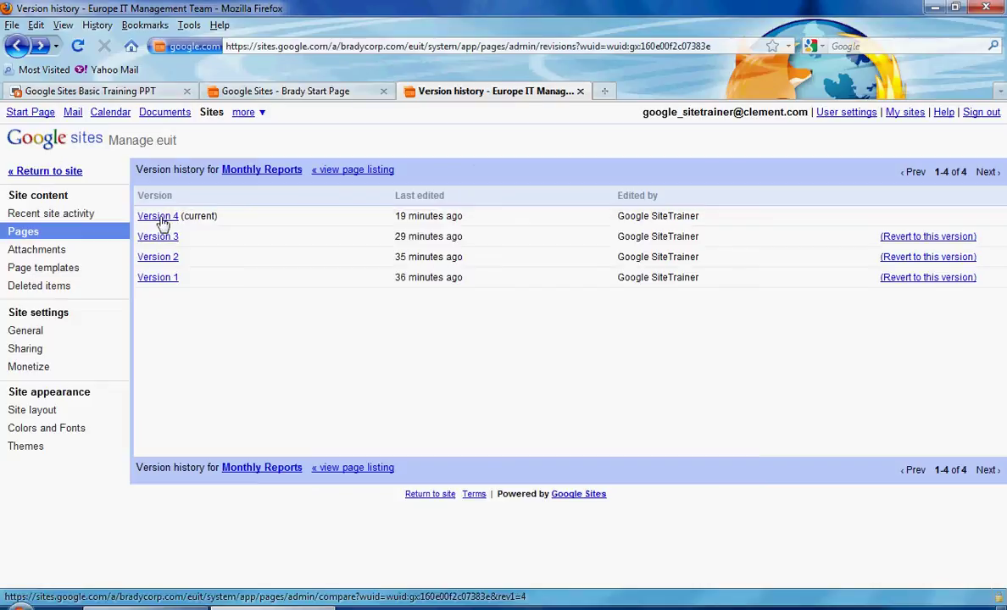
left_click(161, 217)
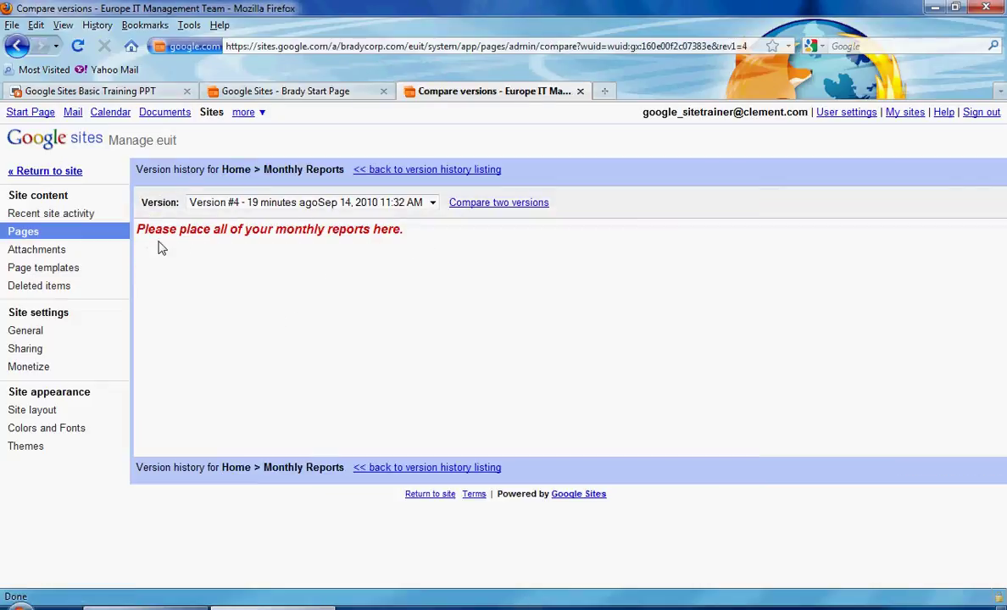
left_click(17, 46)
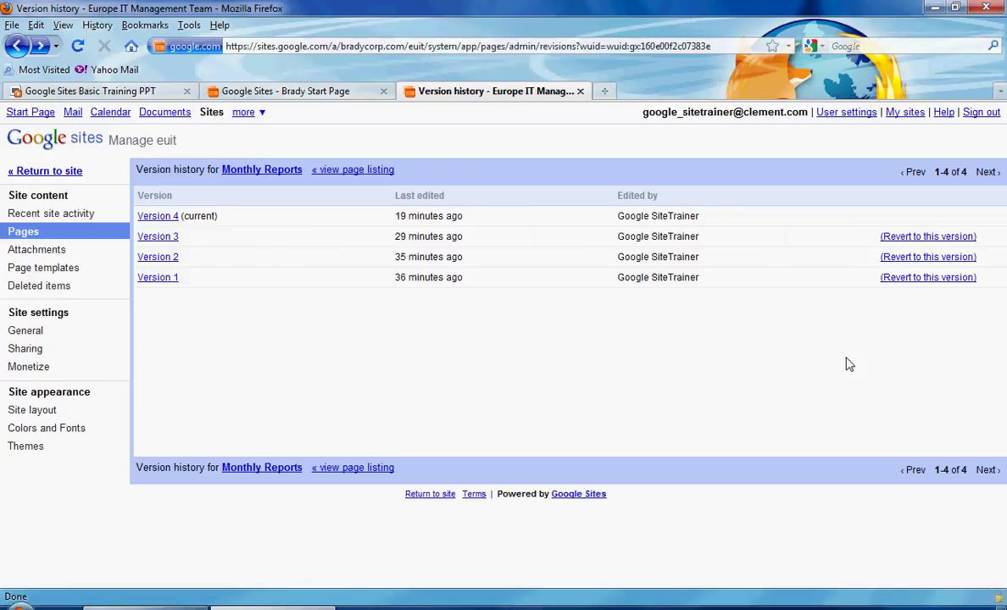
left_click(51, 175)
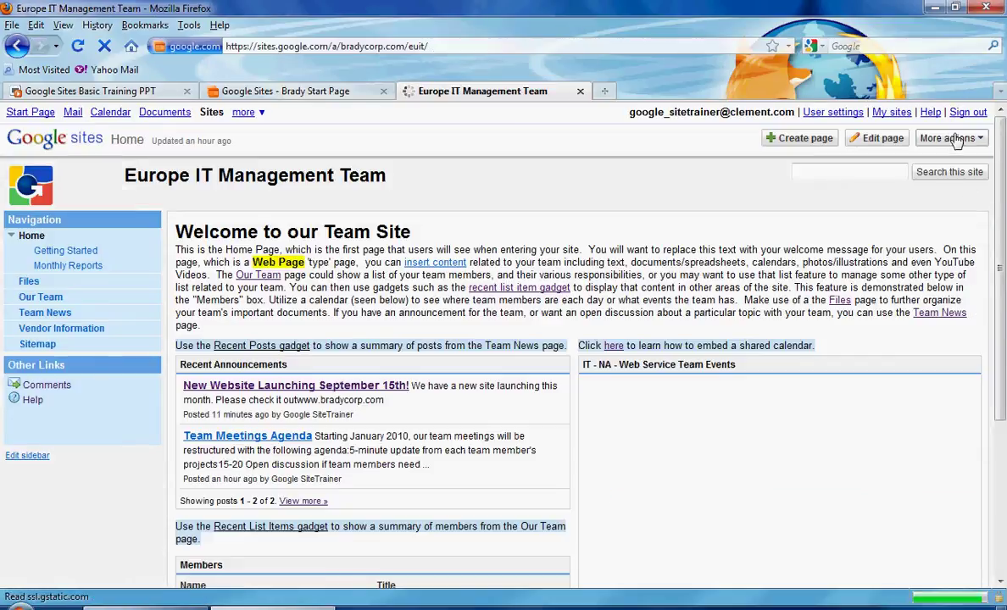
Step: Subscribe to Home page changes, then unsubscribe from Home page changes again
left_click(955, 139)
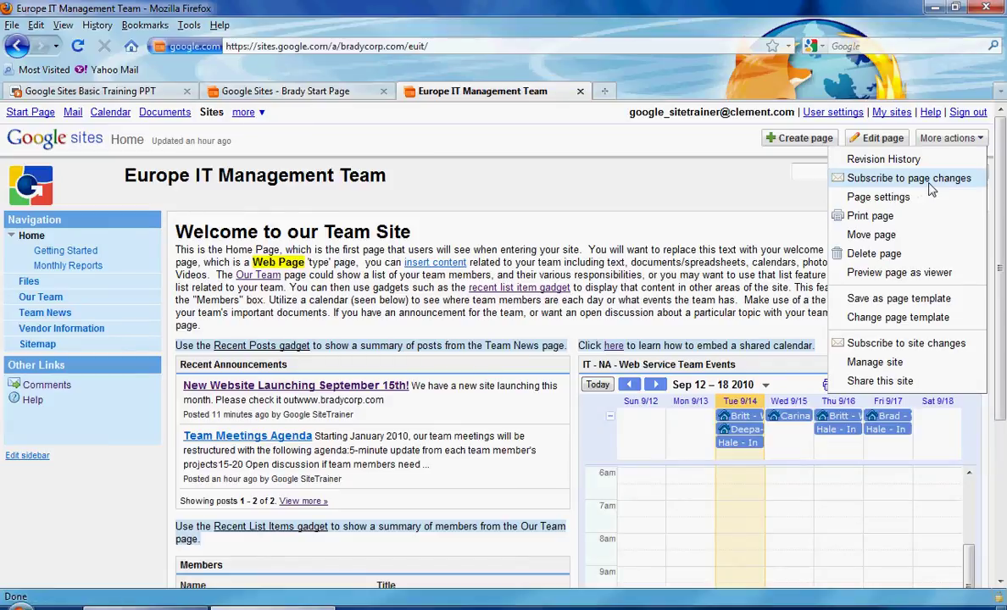
left_click(929, 183)
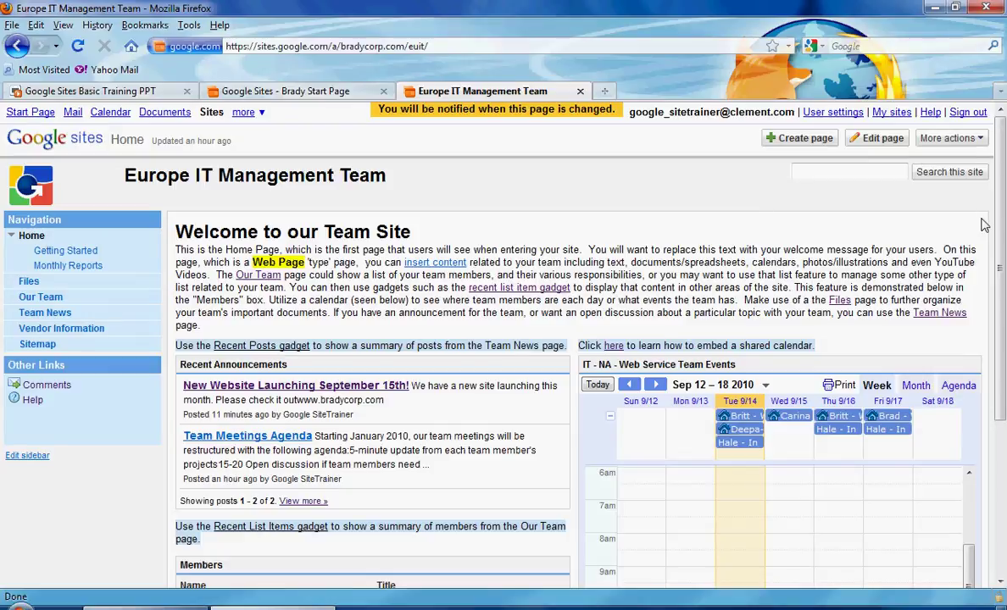
left_click(979, 141)
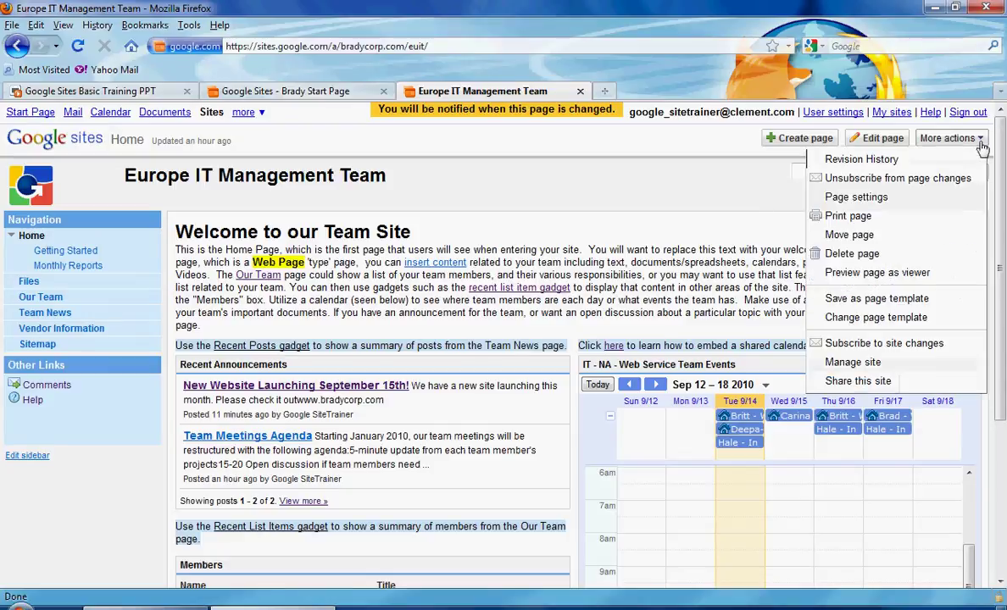
left_click(923, 181)
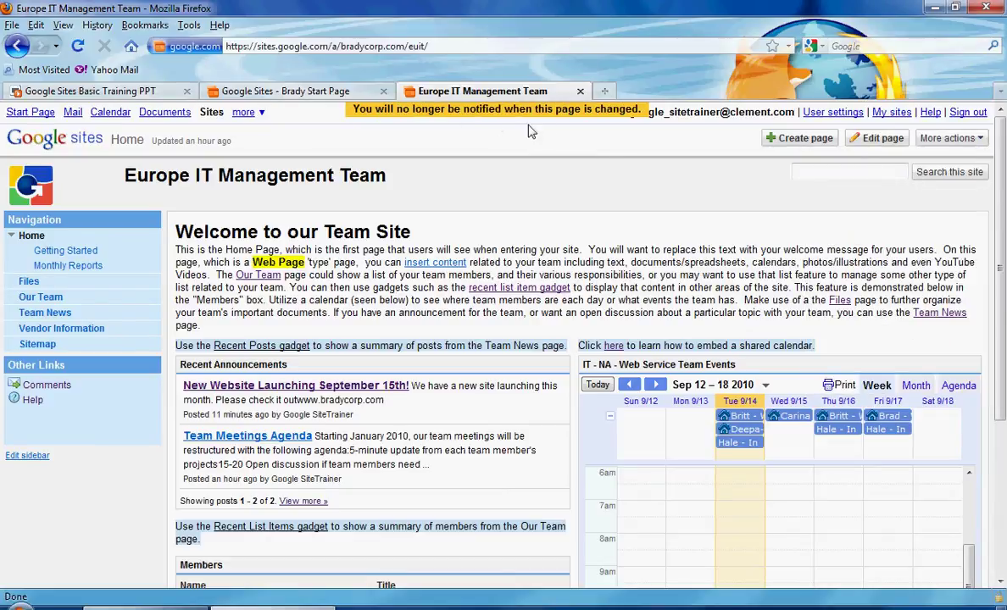
left_click(960, 138)
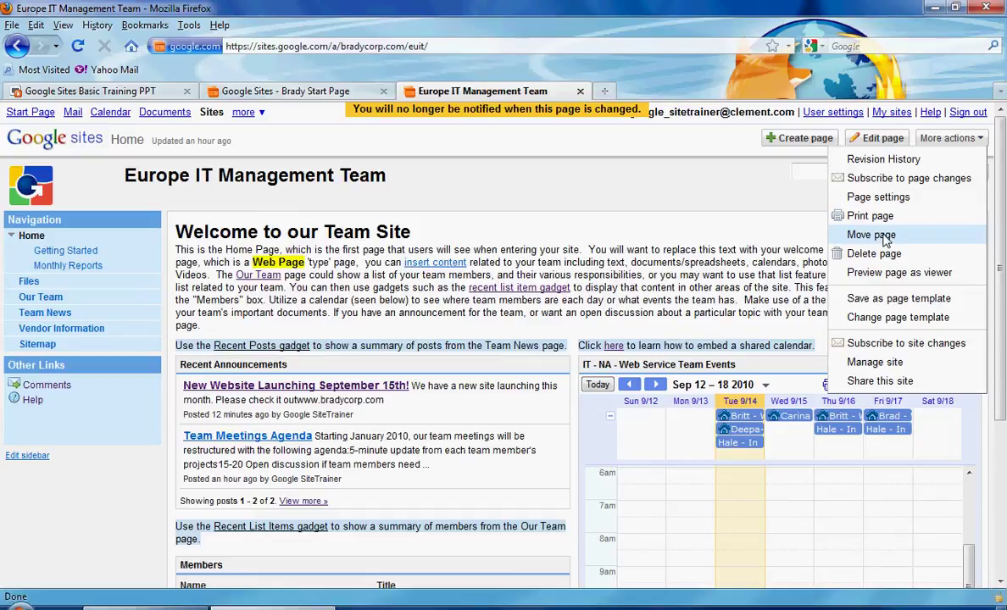
Step: Dismiss the More actions dropdown after looking at Move page
left_click(432, 184)
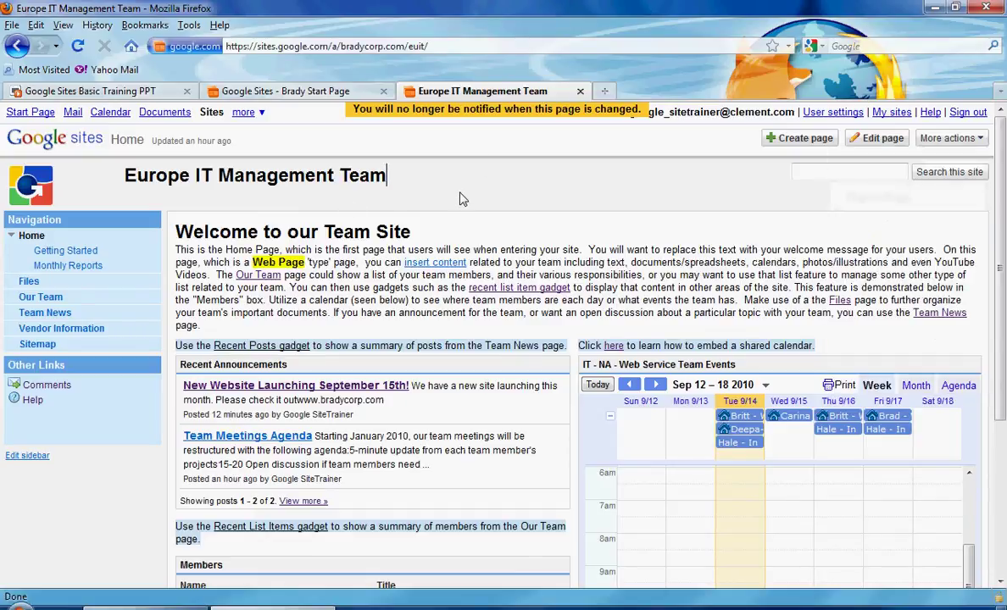
Step: Move Monthly Reports from under Home to the top level, under Europe IT Management Team
left_click(76, 264)
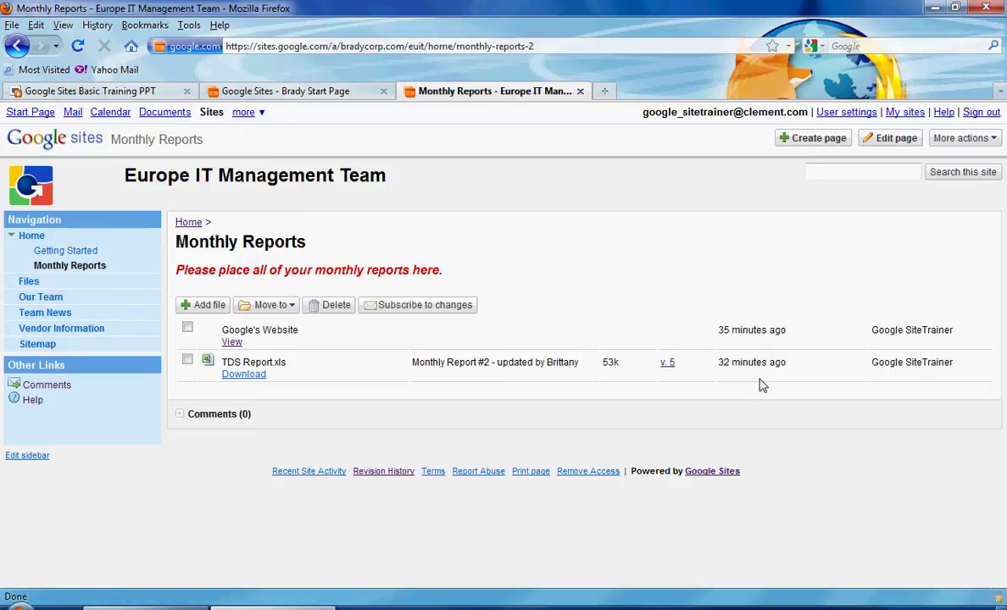
left_click(962, 141)
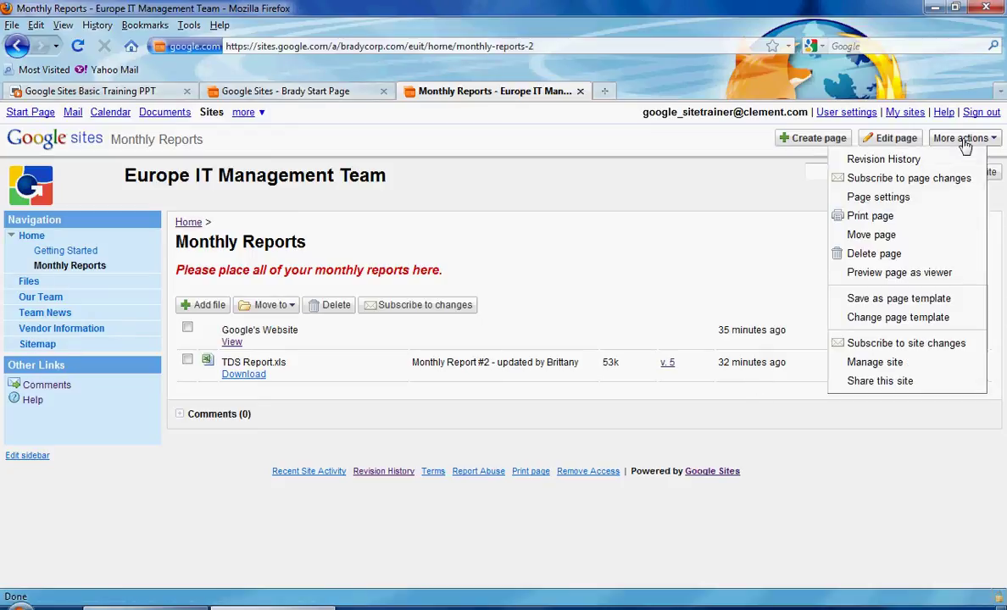
left_click(894, 238)
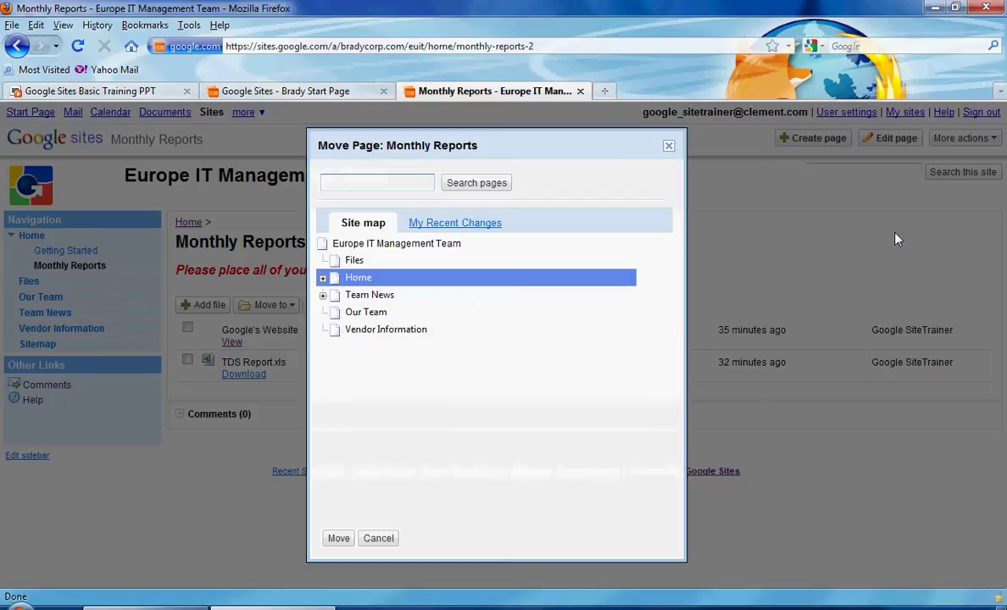
left_click(322, 279)
left_click(323, 330)
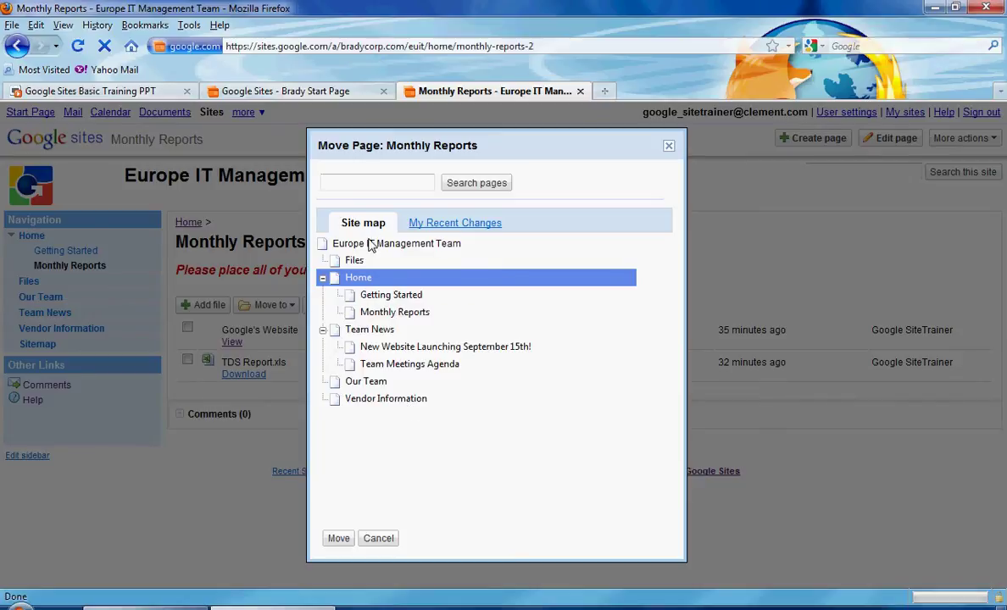
left_click(340, 243)
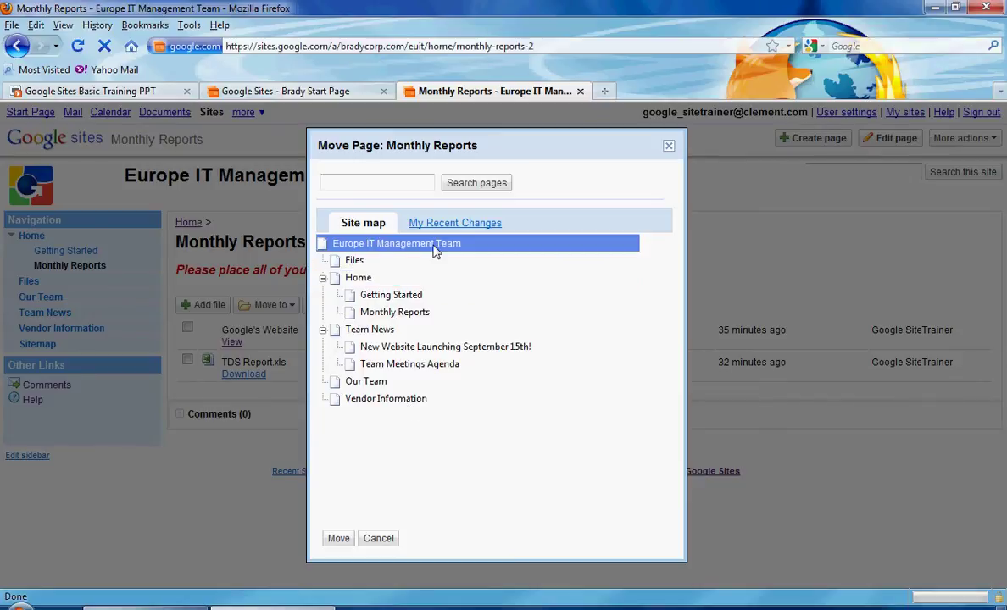
left_click(338, 538)
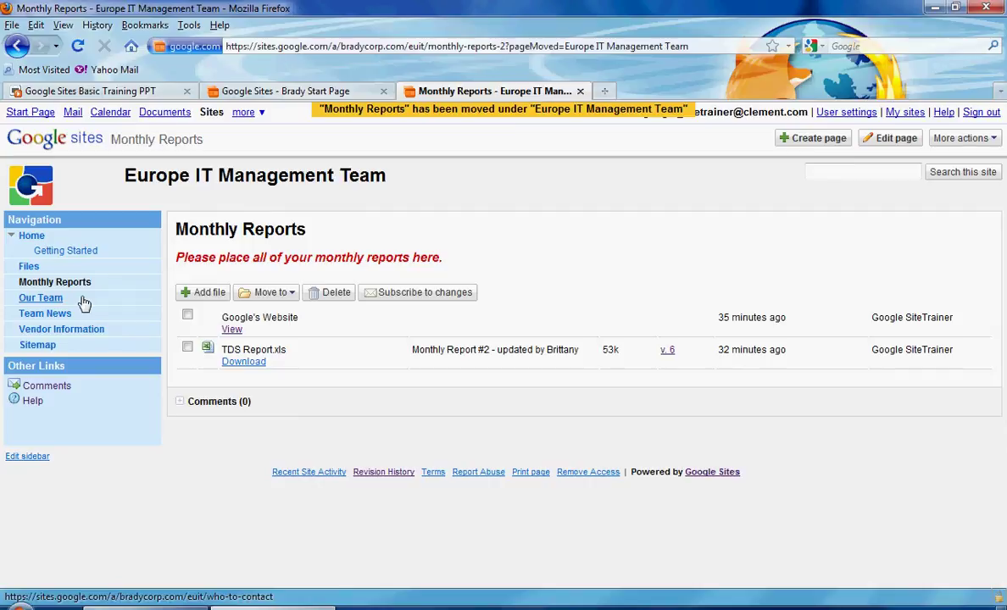
left_click(964, 140)
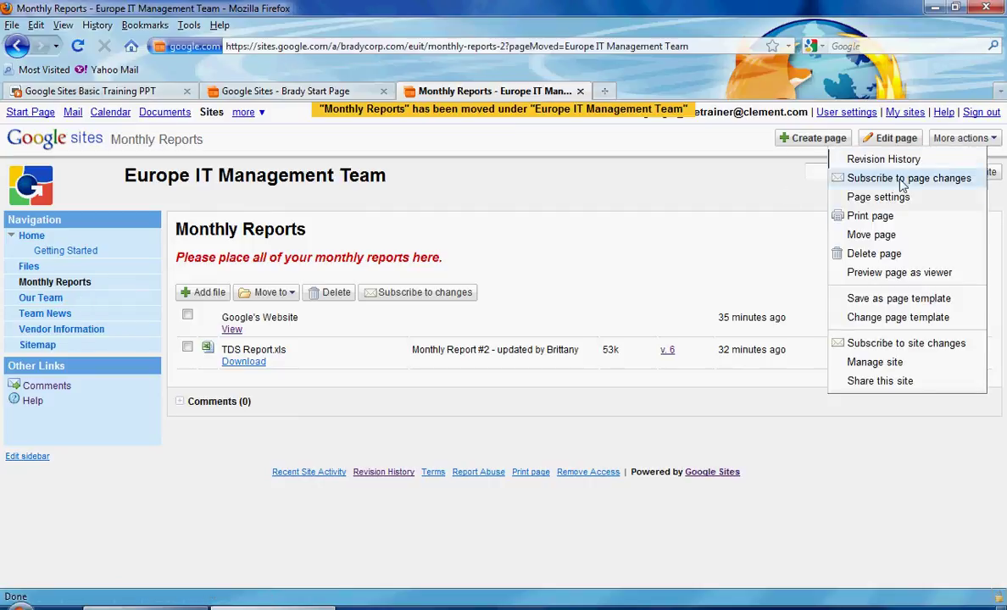
Step: Delete the Monthly Reports page and its TDS Report.xls attachment
left_click(910, 256)
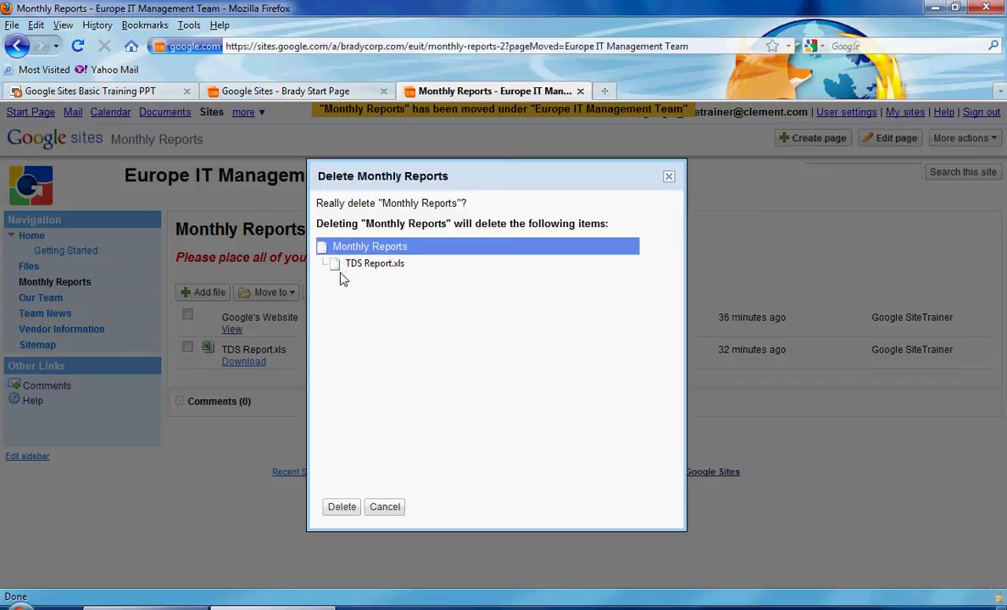
left_click(337, 508)
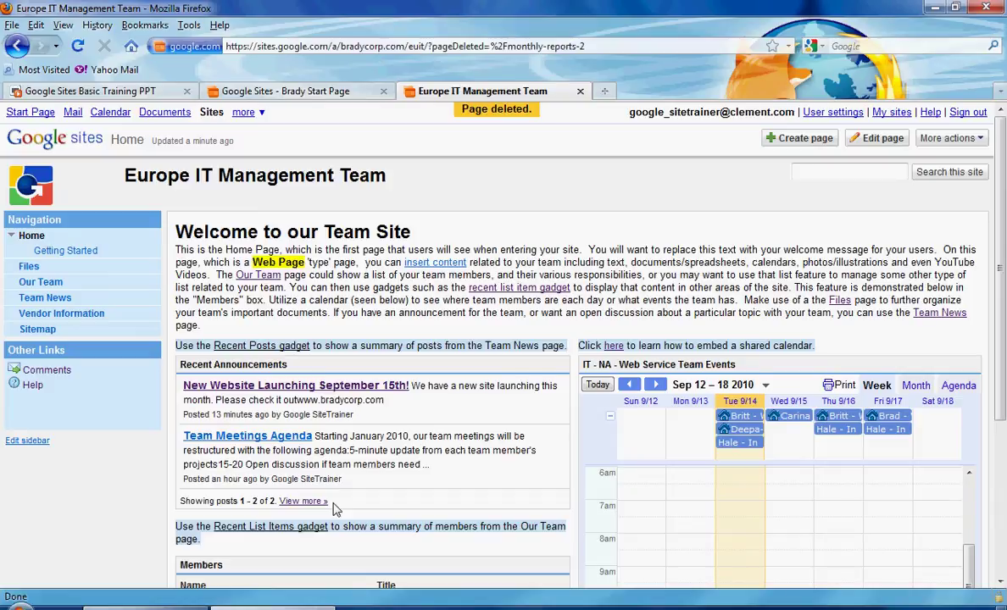
Step: Recover Monthly Reports at /monthly-reports-2 from Manage site's Deleted items
left_click(950, 138)
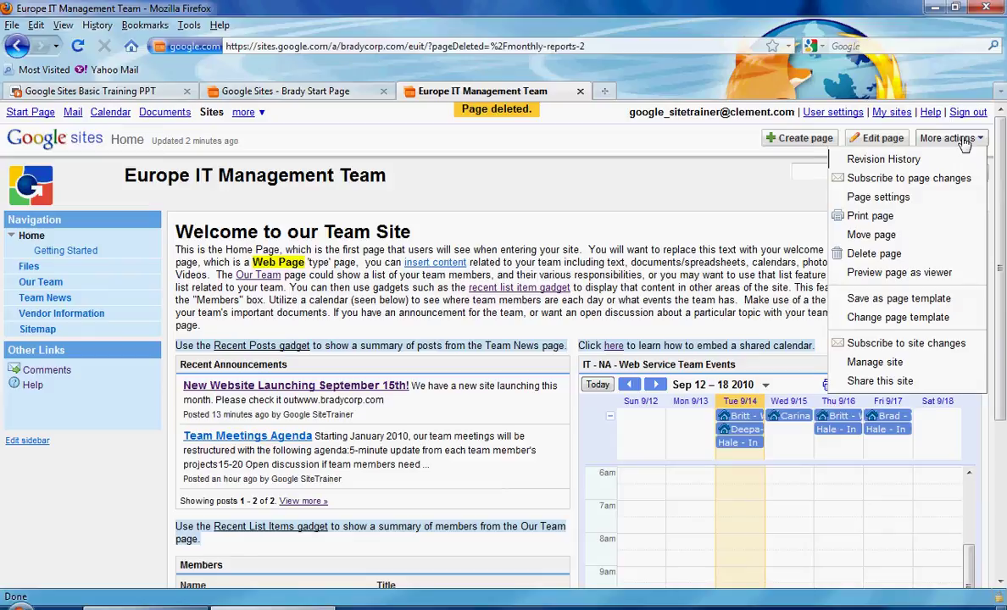
left_click(867, 363)
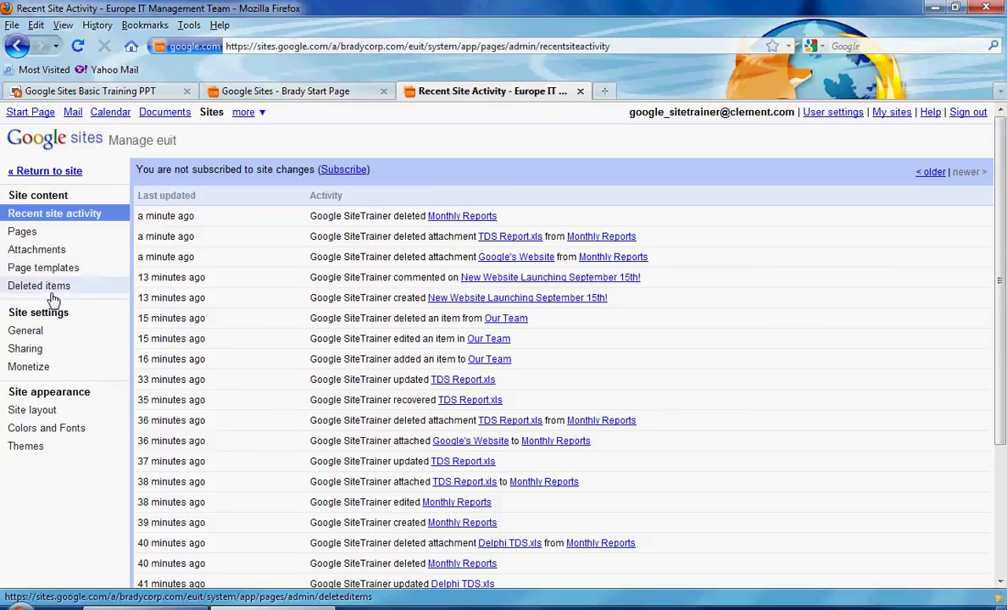
left_click(52, 293)
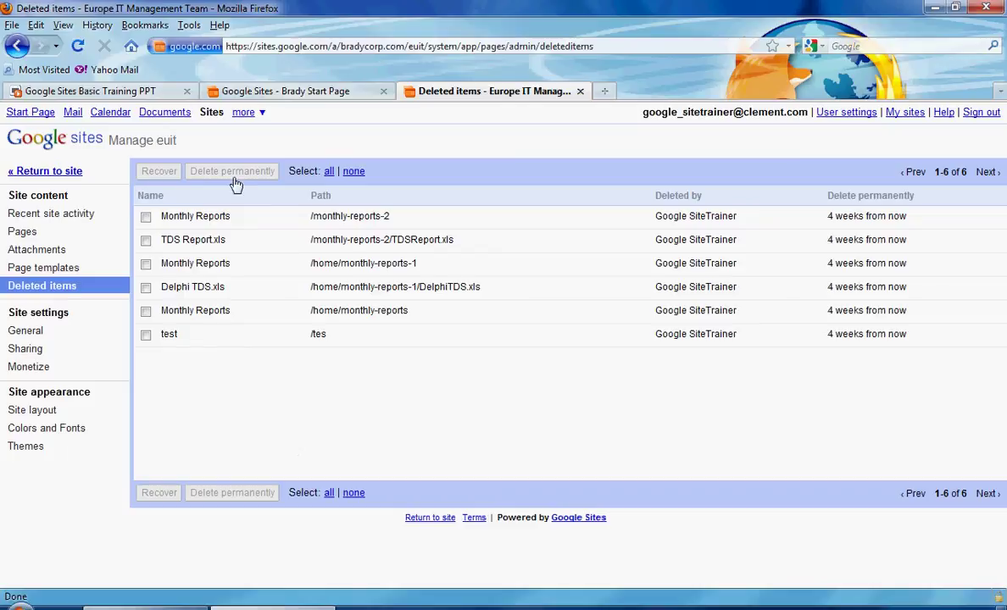
left_click(146, 218)
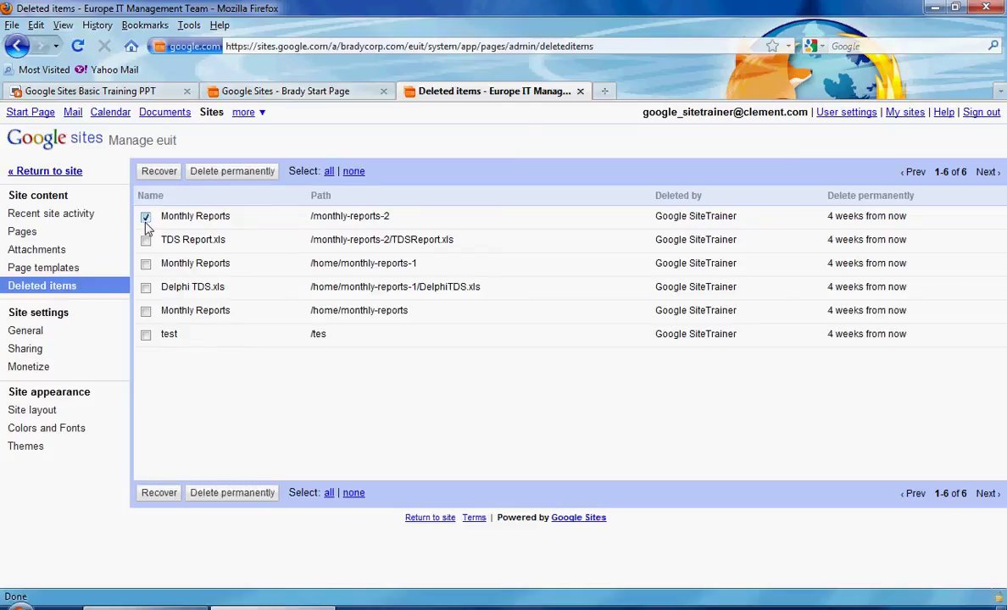
left_click(161, 173)
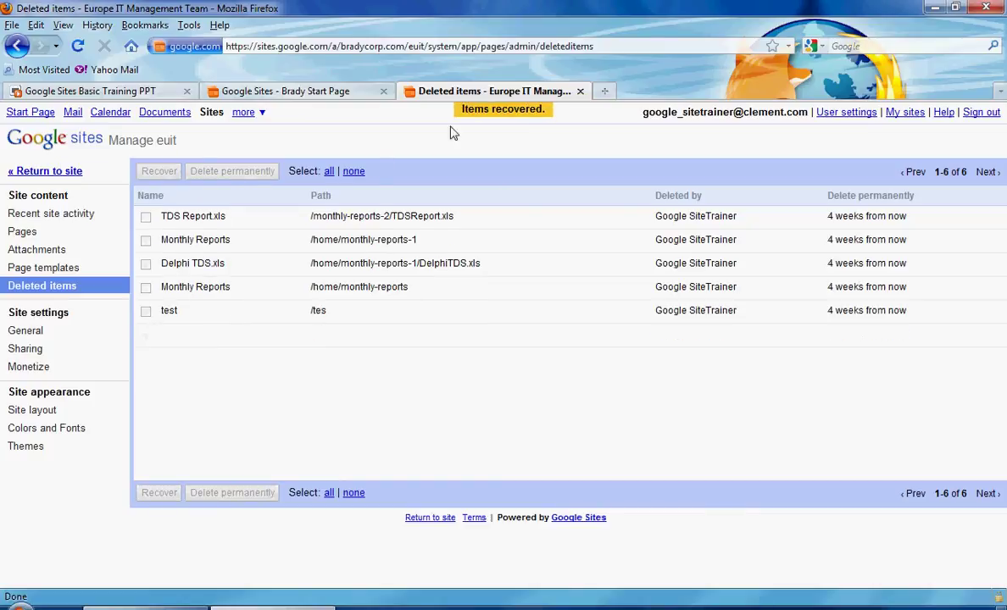
Step: Return to the site, open the restored Monthly Reports page, and show its More actions
left_click(61, 172)
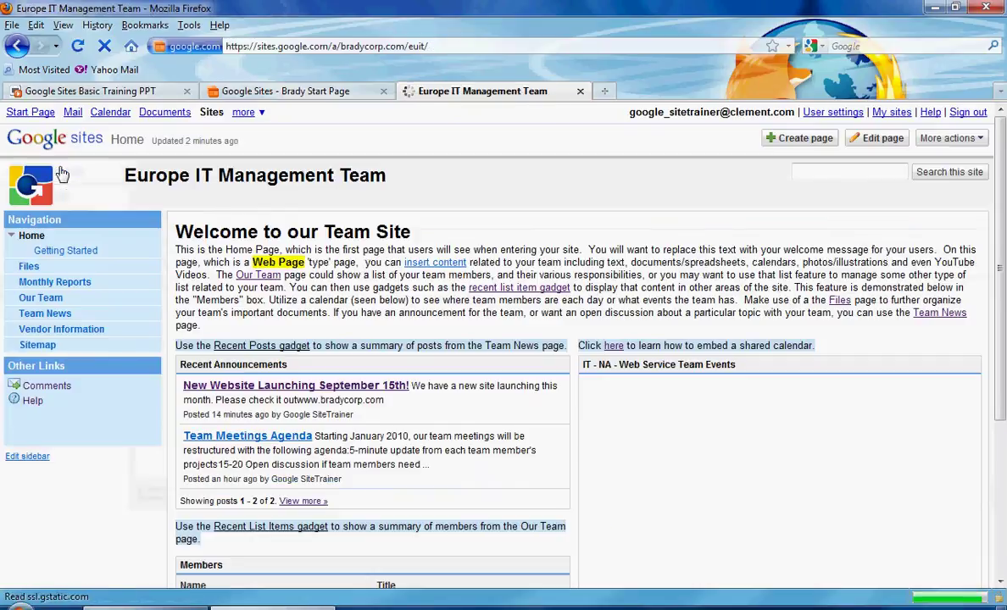
left_click(75, 285)
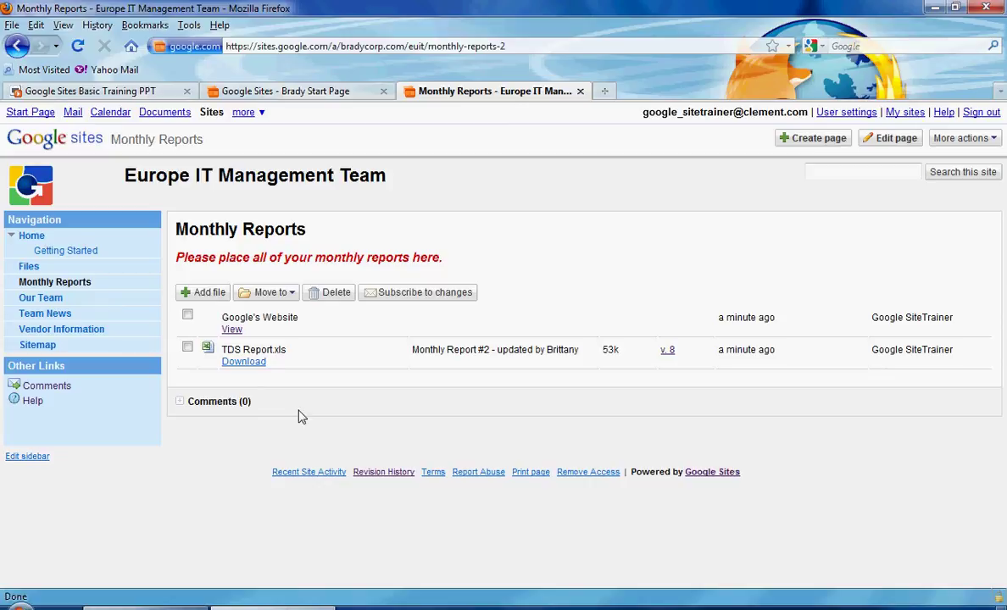
left_click(967, 139)
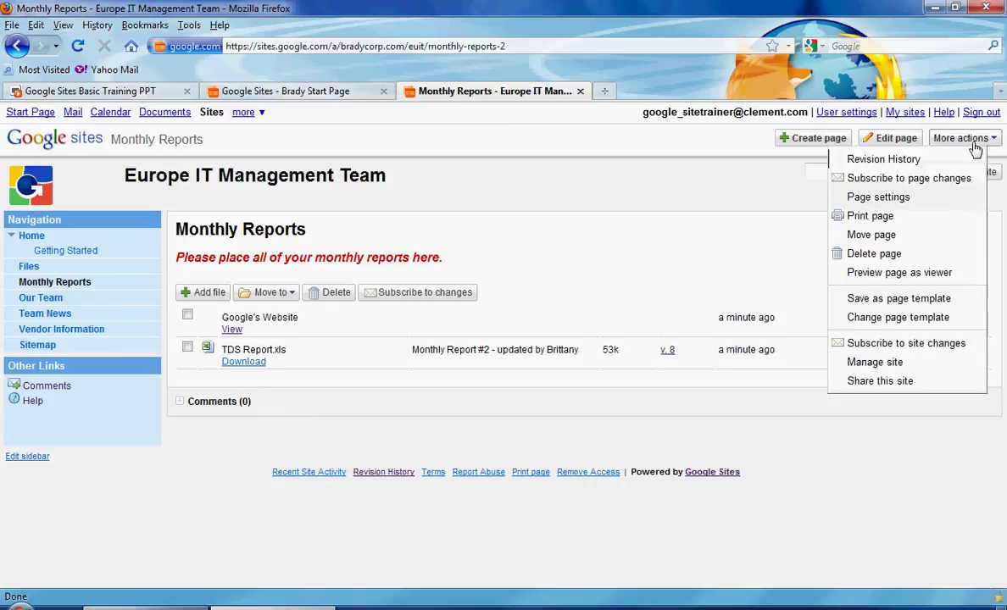
Step: Subscribe to Europe IT Management Team site changes, then unsubscribe from them
left_click(899, 349)
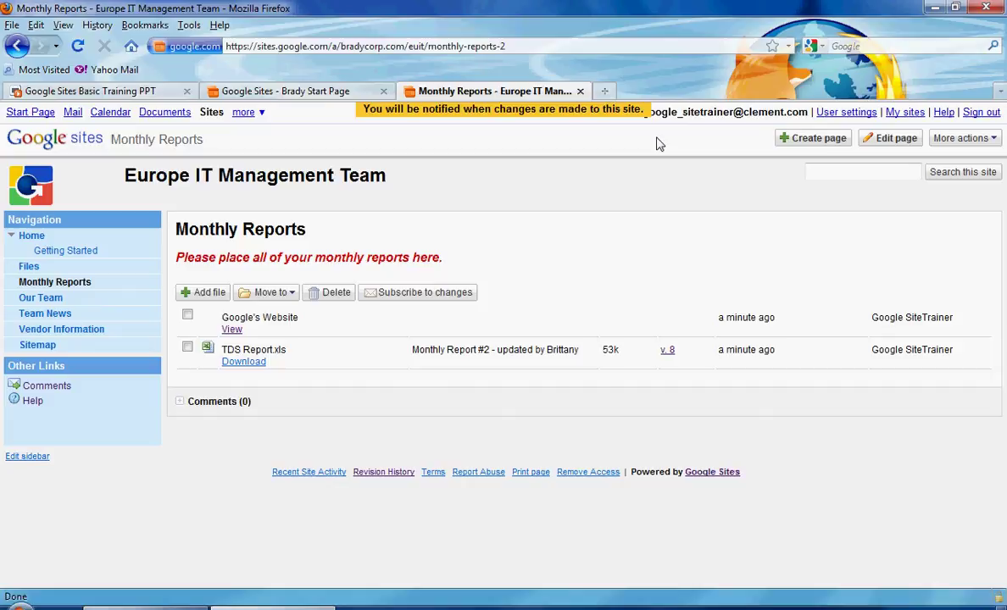
left_click(977, 141)
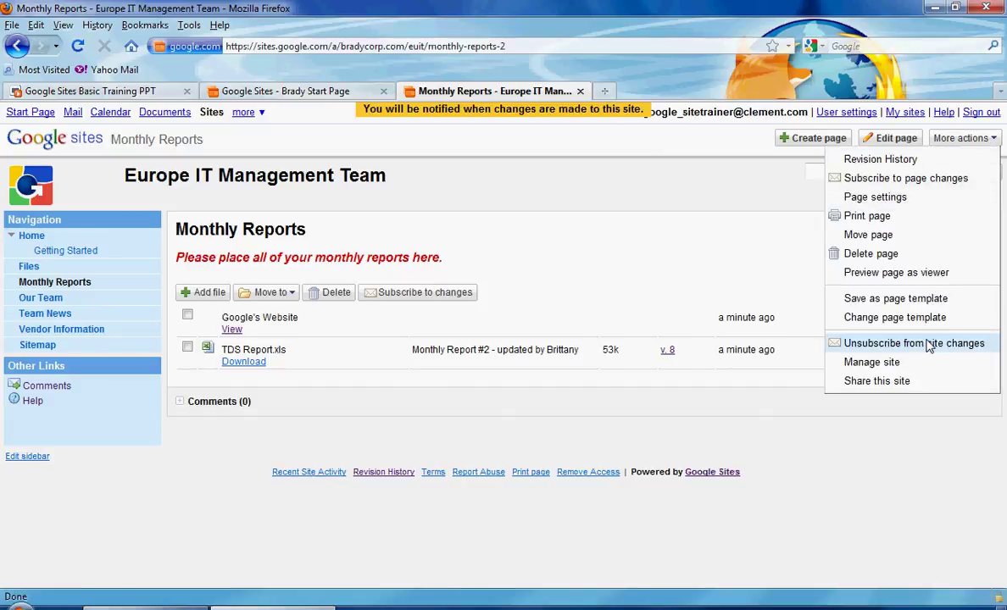
left_click(874, 346)
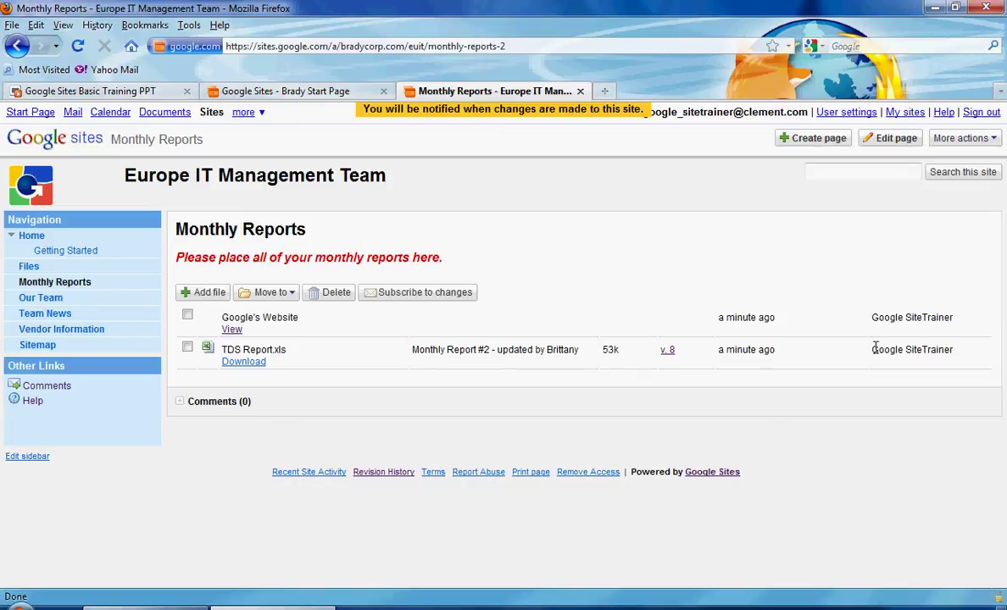
left_click(962, 139)
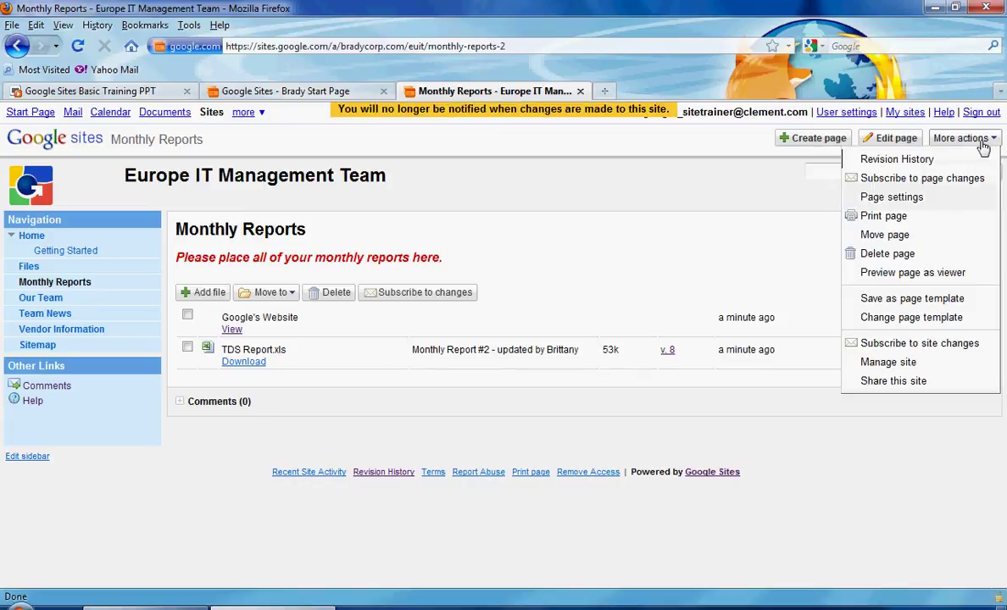
Step: Open Share this site to see who has access to the site
left_click(930, 385)
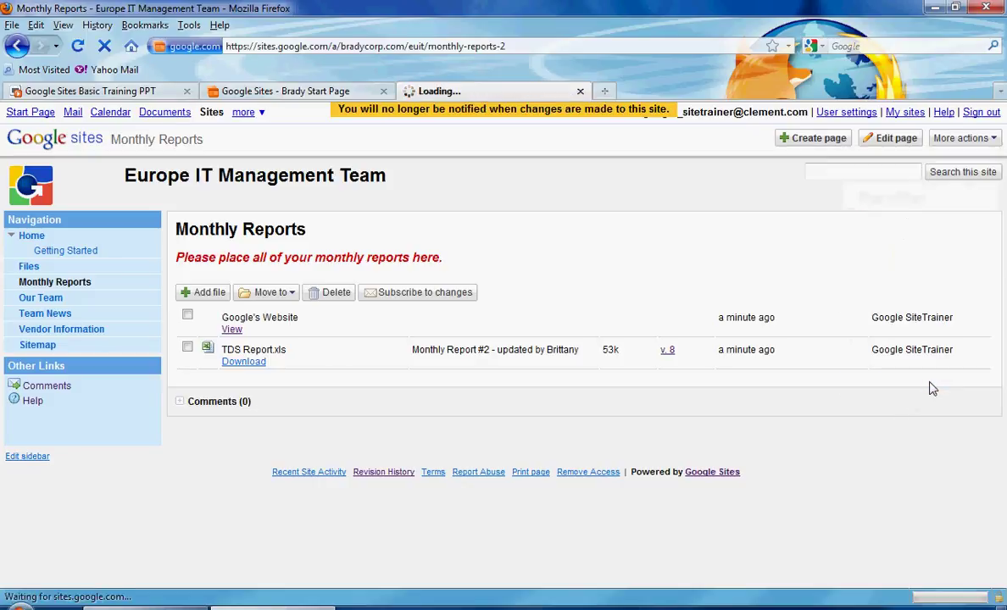